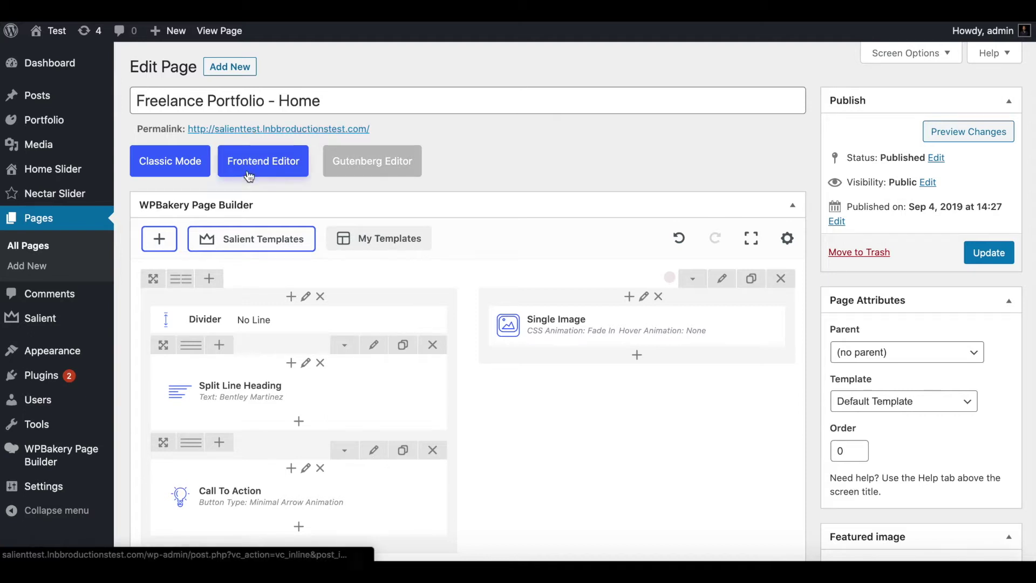
Review the Split Line Heading element's settings and close them without changes
scroll(302, 321, down, 2)
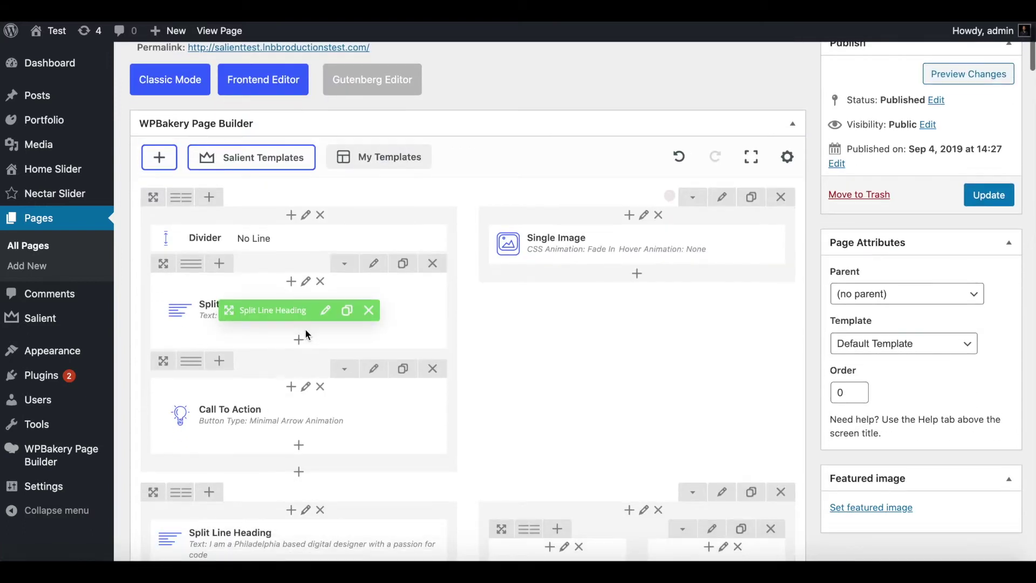
click(326, 312)
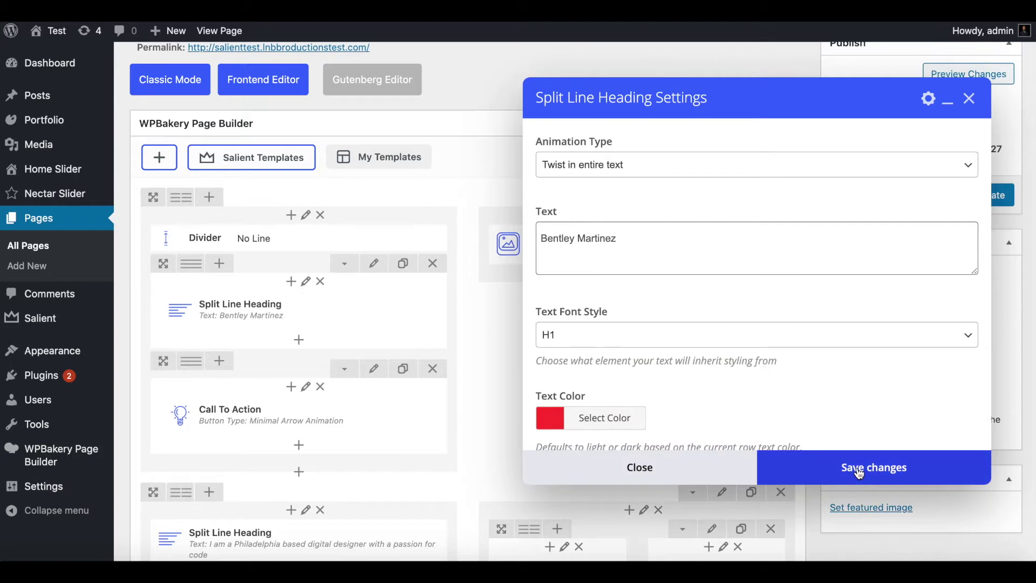
click(670, 476)
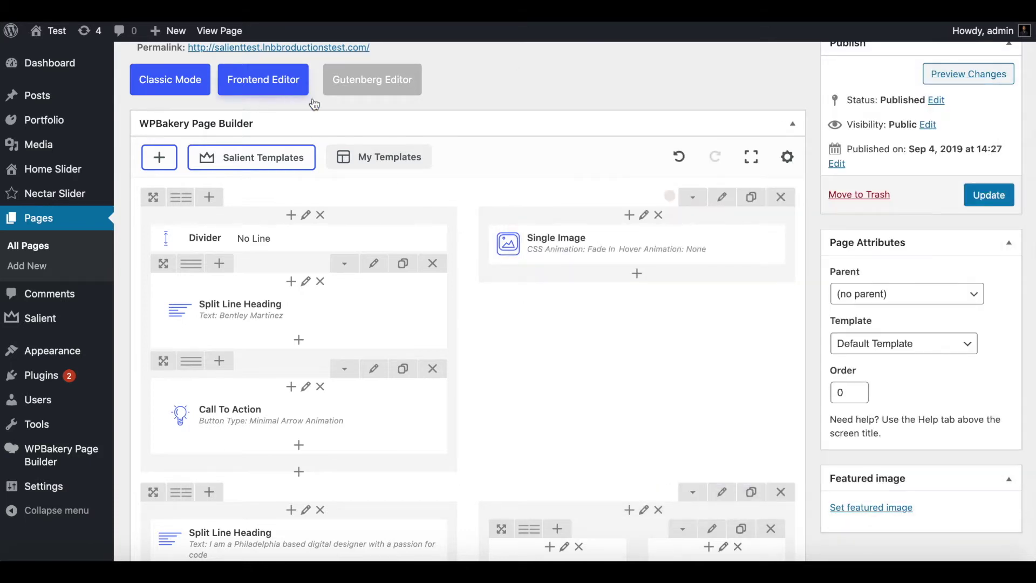
Scroll down the builder layout and bring up the Plugins menu in the admin sidebar
scroll(409, 274, down, 10)
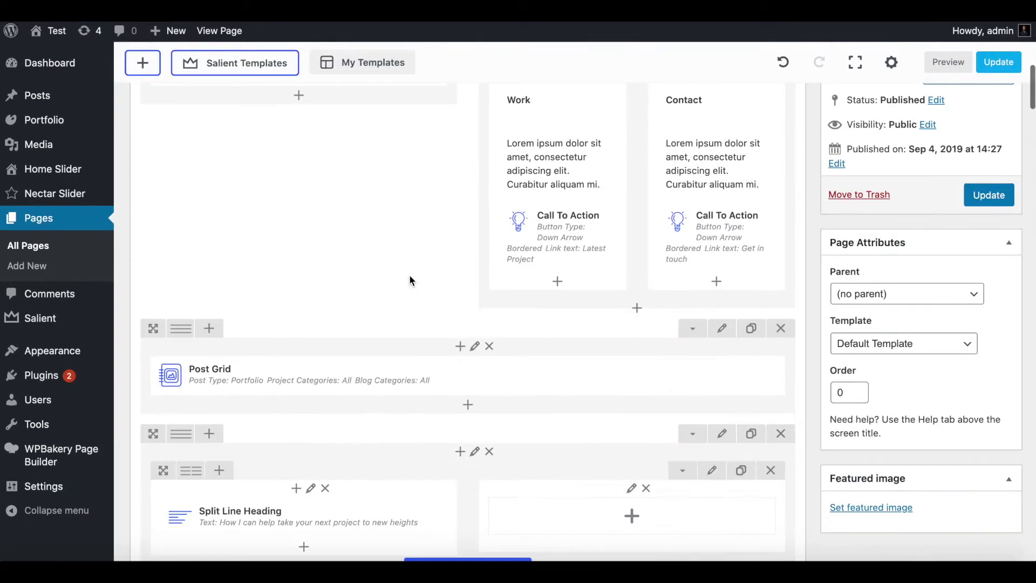
scroll(410, 279, down, 6)
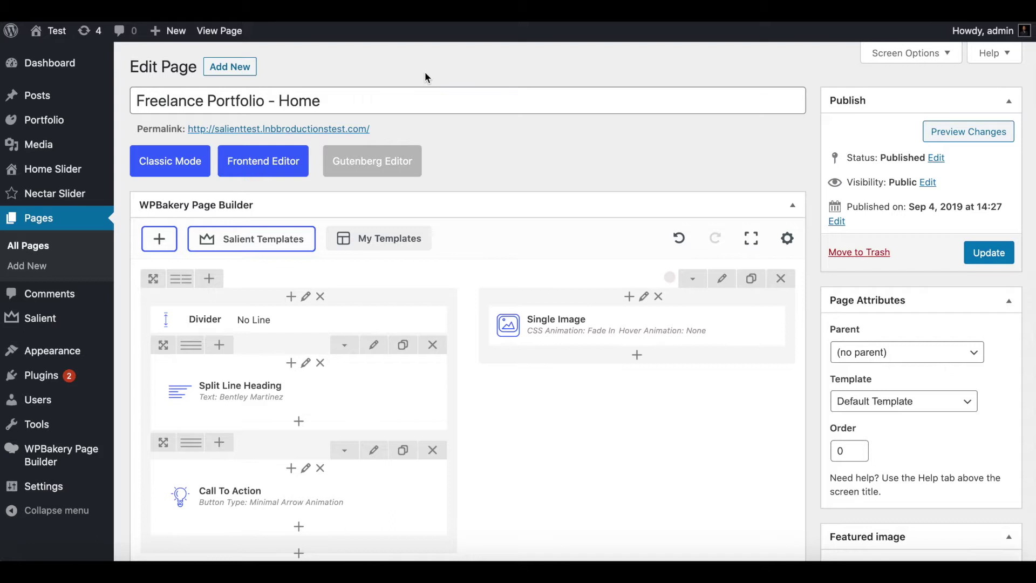
mouse_move(43, 378)
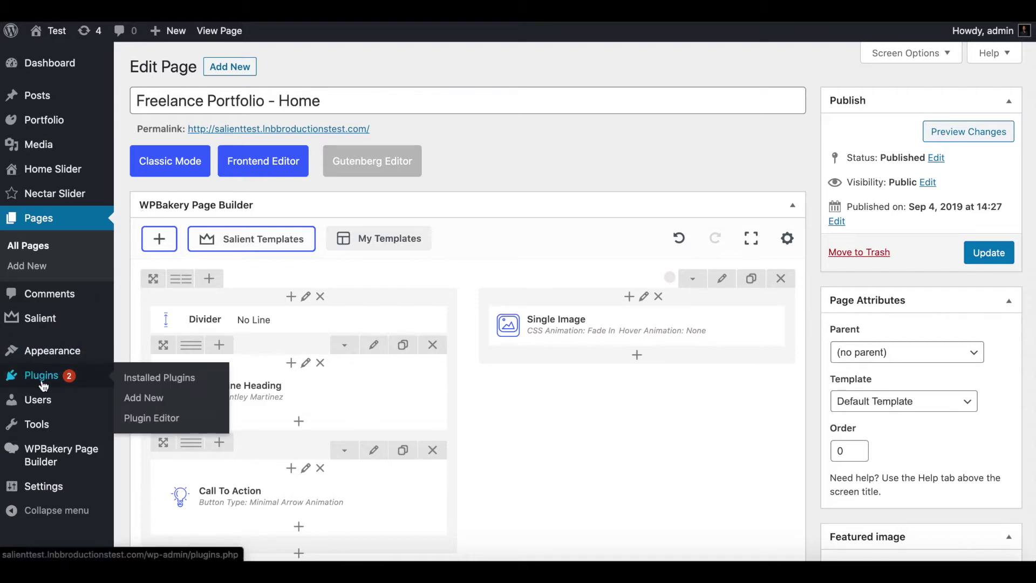
Go to the installed plugins list and look through it
click(131, 378)
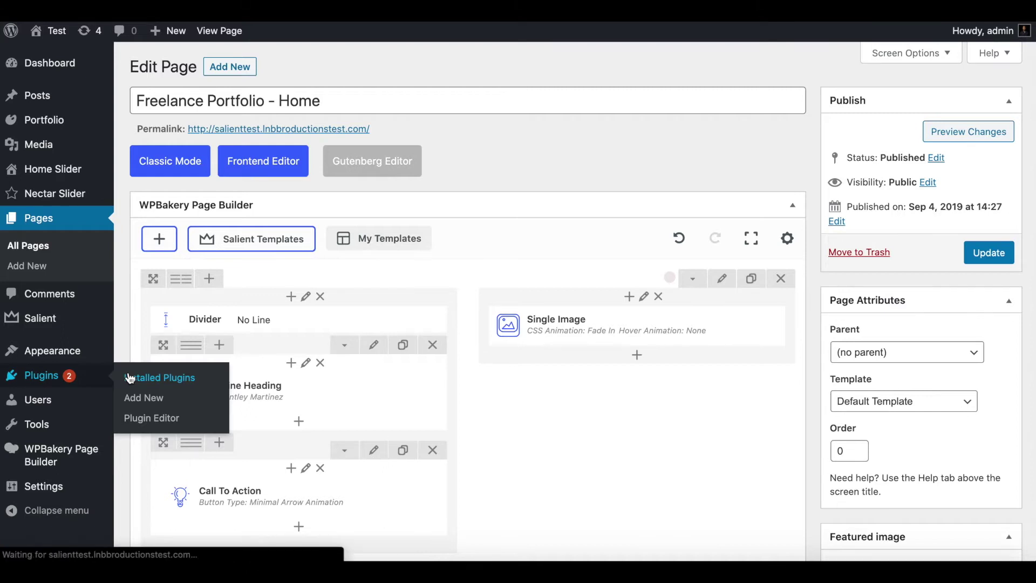
scroll(251, 280, down, 10)
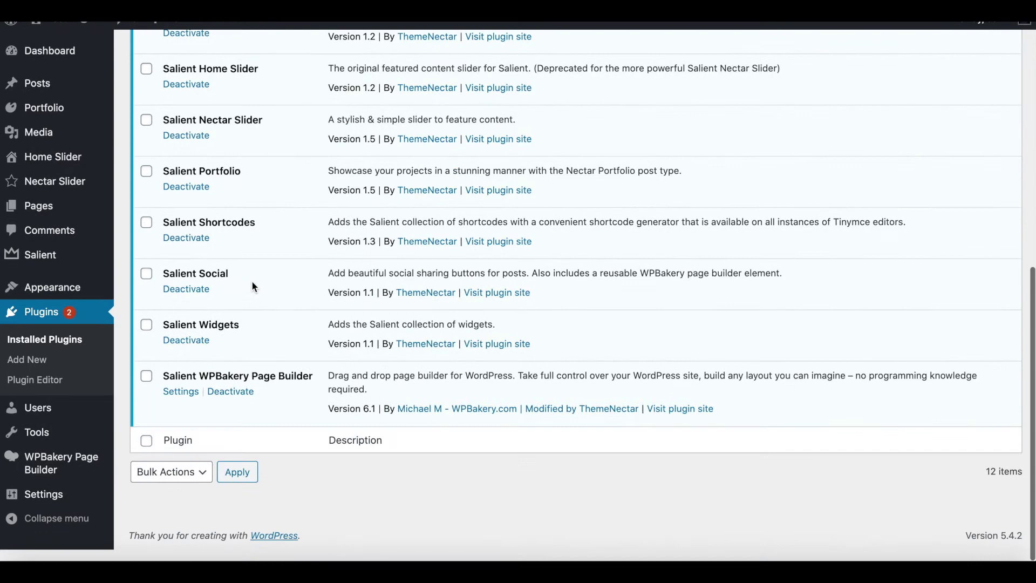
scroll(255, 287, up, 10)
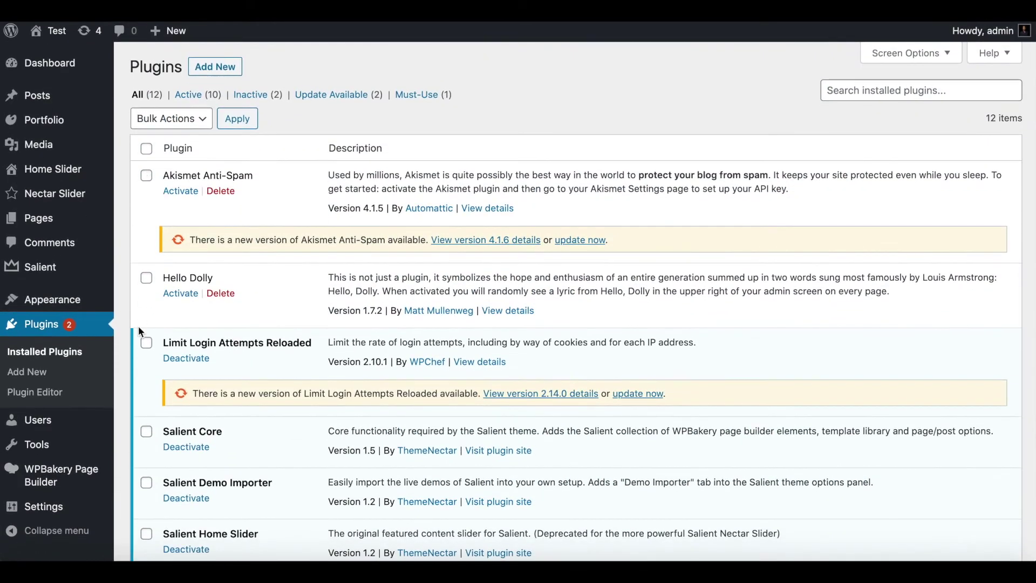
scroll(138, 326, down, 10)
scroll(138, 326, up, 10)
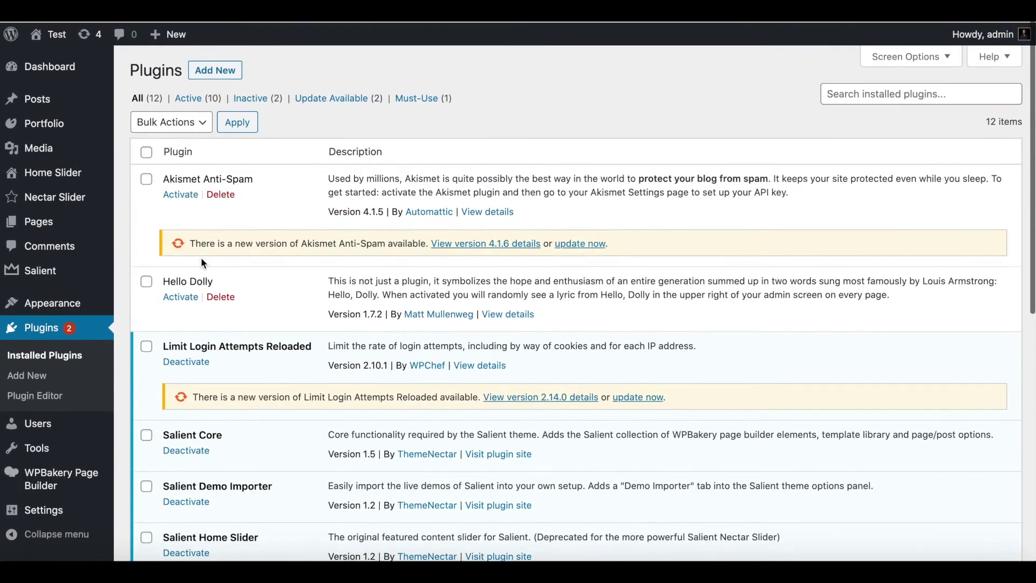
scroll(200, 377, down, 2)
scroll(186, 324, up, 2)
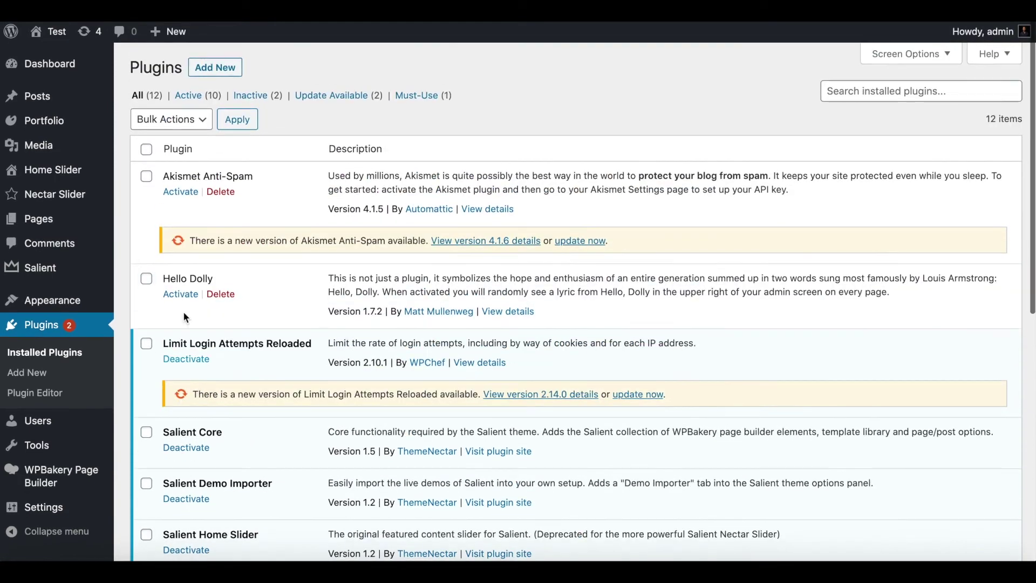
Check Akismet Anti-Spam, Hello Dolly and Limit Login Attempts Reloaded for the bulk action
click(146, 176)
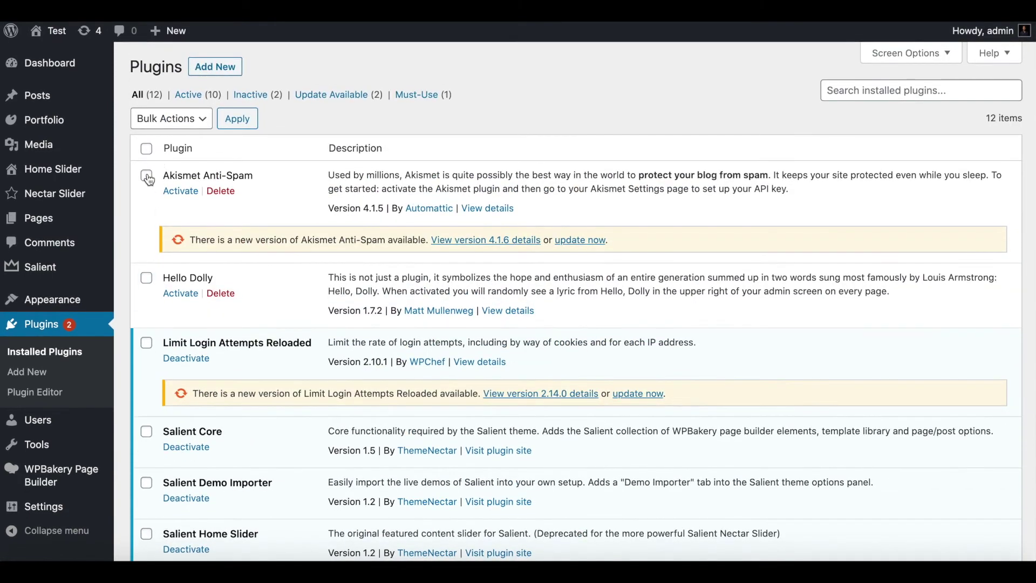
click(146, 278)
click(146, 343)
scroll(192, 326, down, 3)
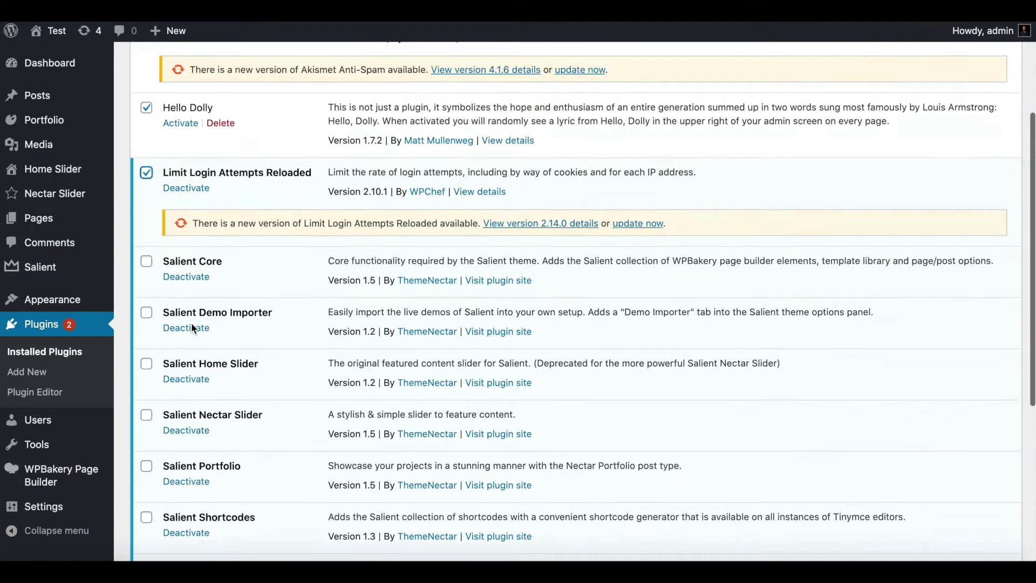
scroll(192, 323, down, 5)
scroll(173, 269, up, 4)
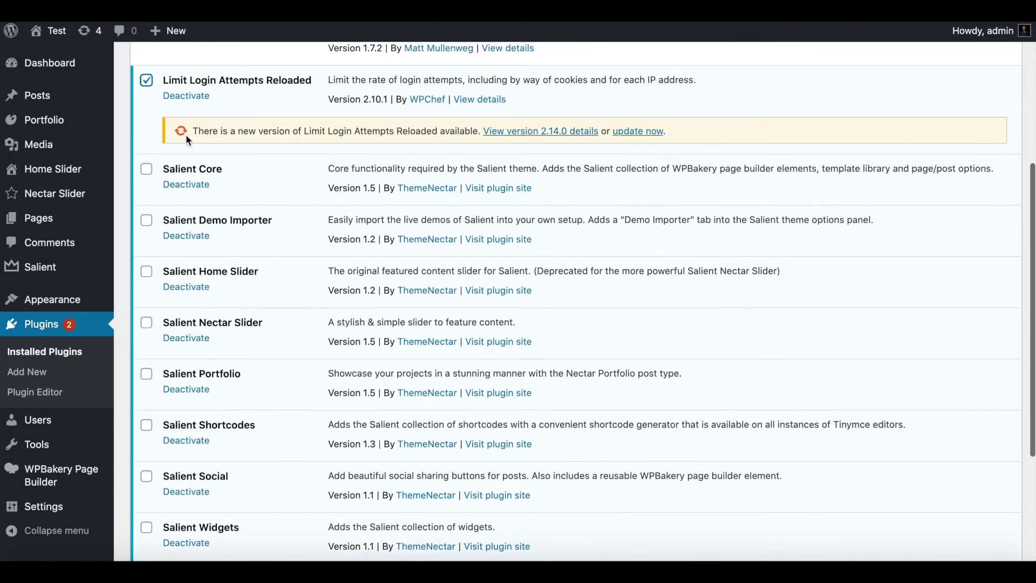
scroll(157, 230, down, 3)
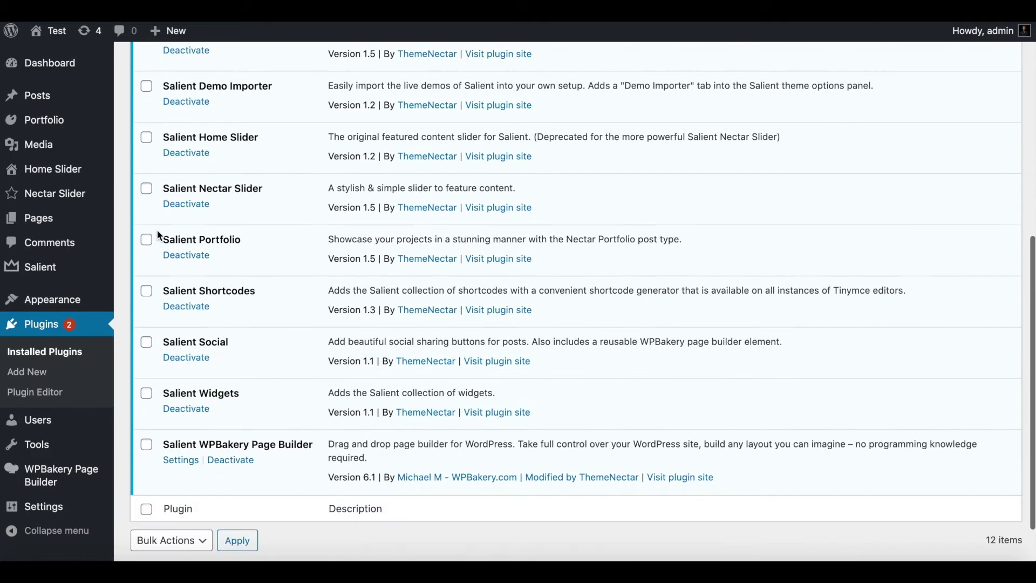
scroll(173, 449, down, 2)
scroll(173, 449, up, 5)
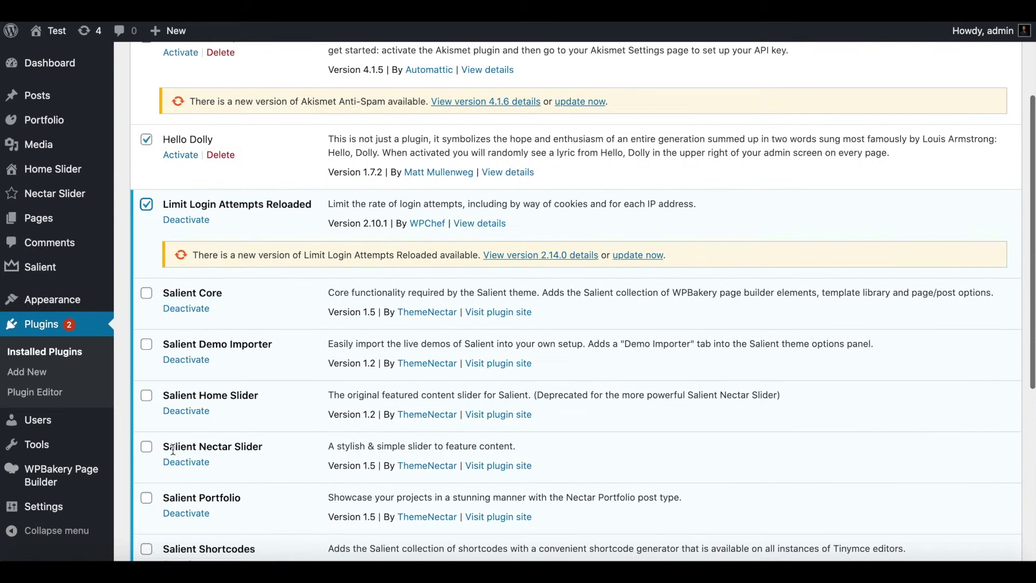
scroll(199, 312, down, 6)
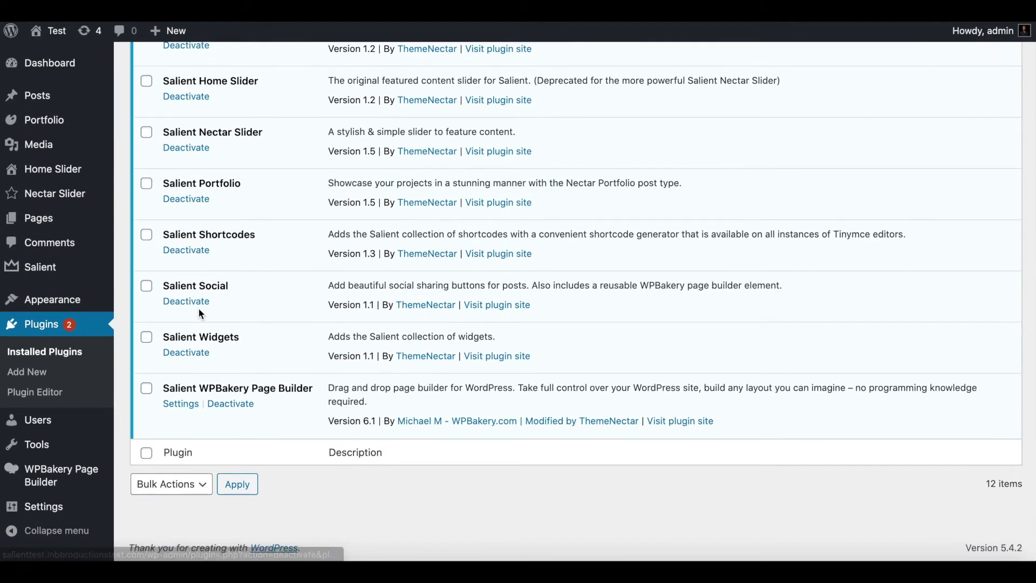
scroll(199, 313, up, 2)
scroll(201, 316, up, 2)
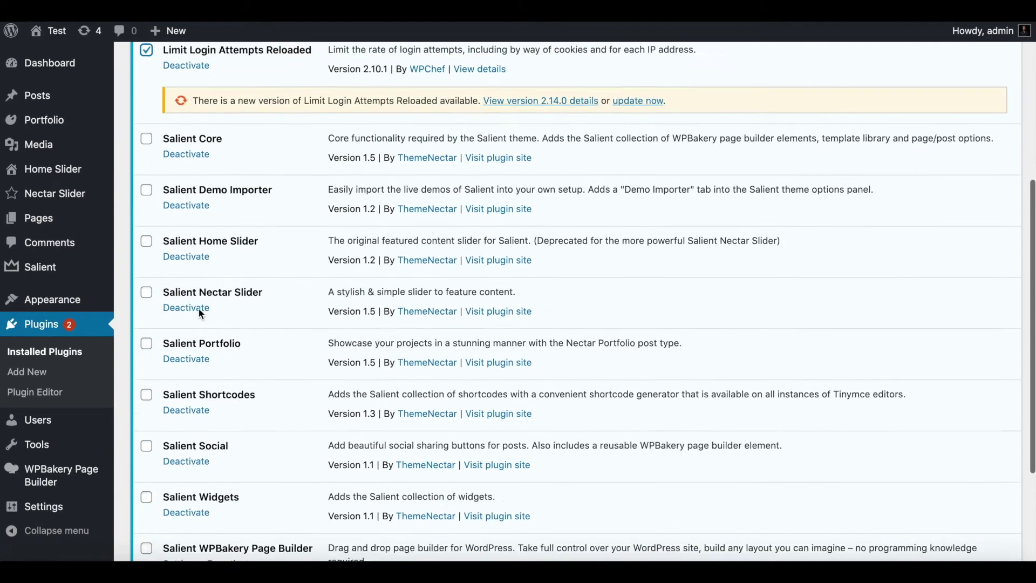
scroll(200, 314, up, 5)
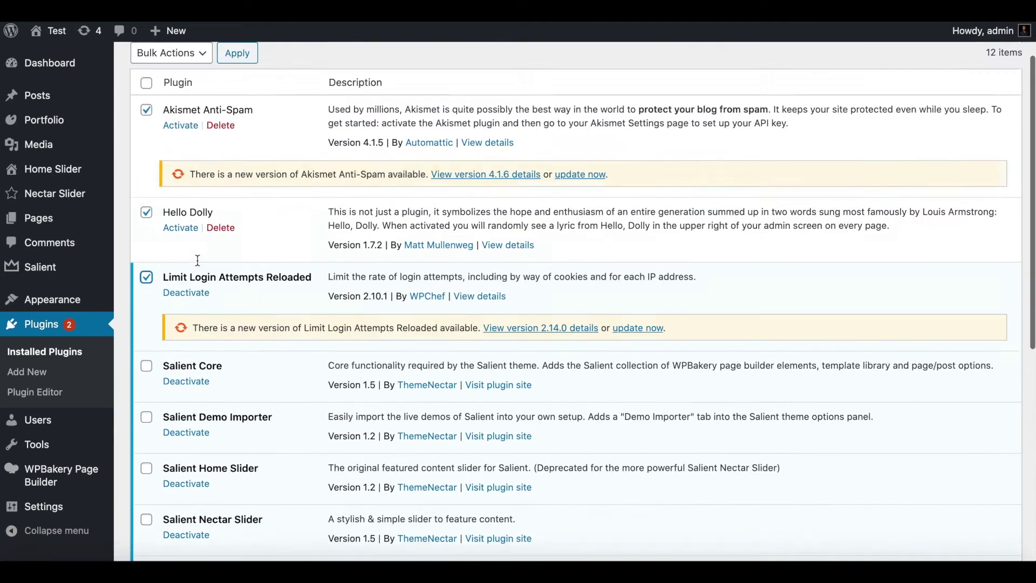
scroll(197, 260, up, 2)
Apply the Deactivate bulk action to the checked plugins
click(167, 119)
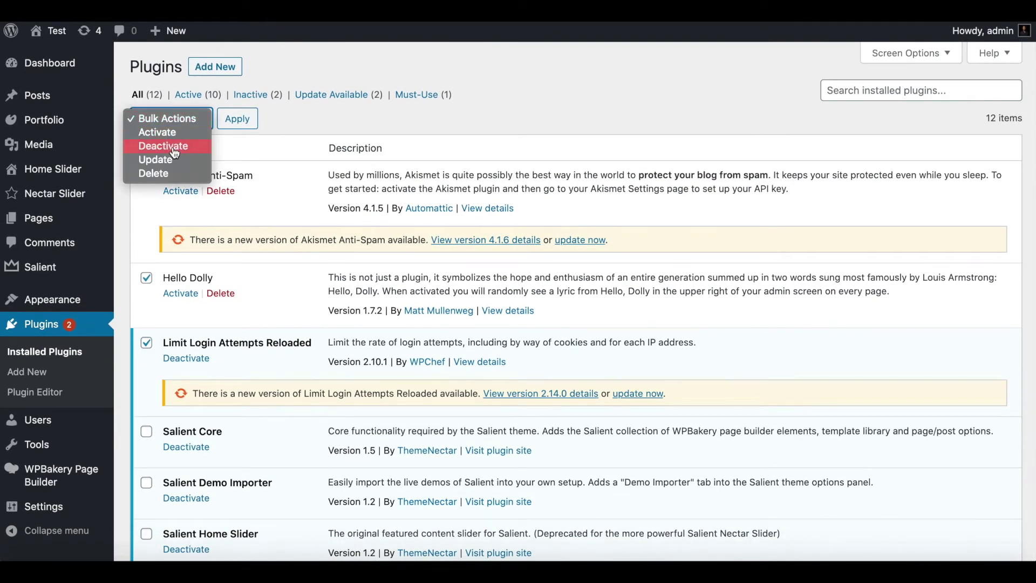
click(164, 146)
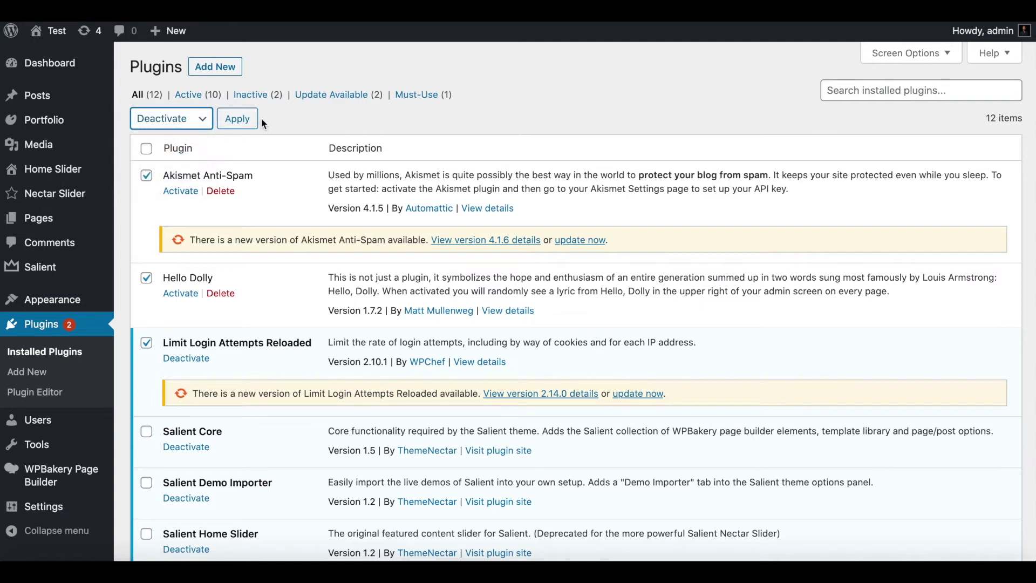
click(241, 123)
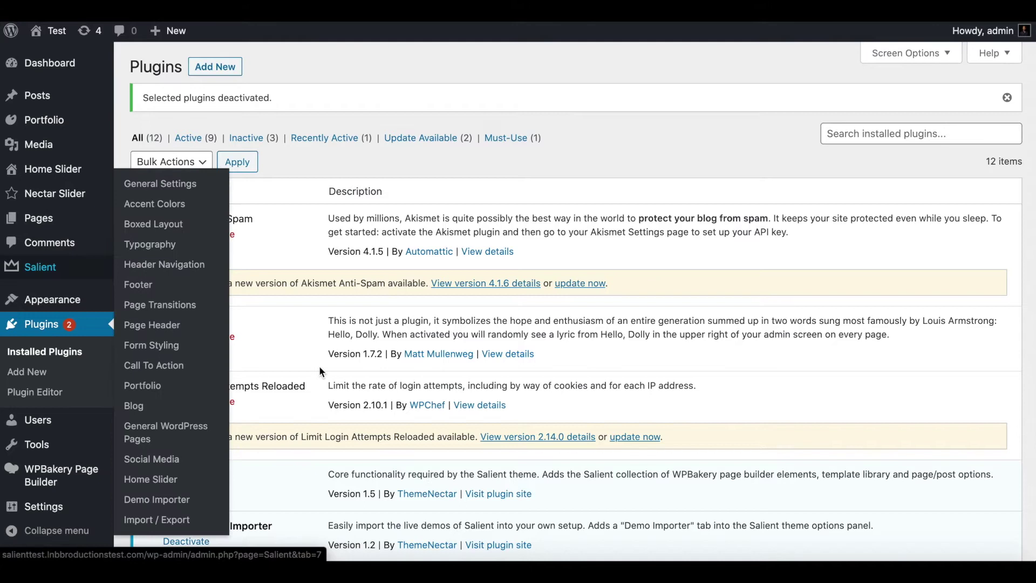
scroll(317, 370, down, 10)
scroll(317, 370, up, 10)
Edit 'Freelance Portfolio – Home' from All Pages and confirm the Single Image settings open, then close them
mouse_move(96, 222)
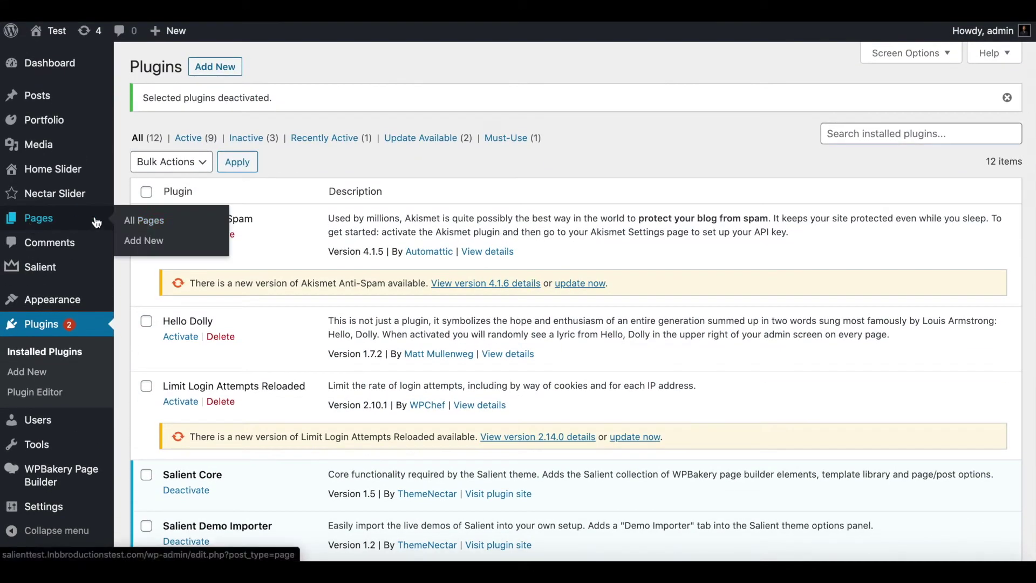
click(136, 223)
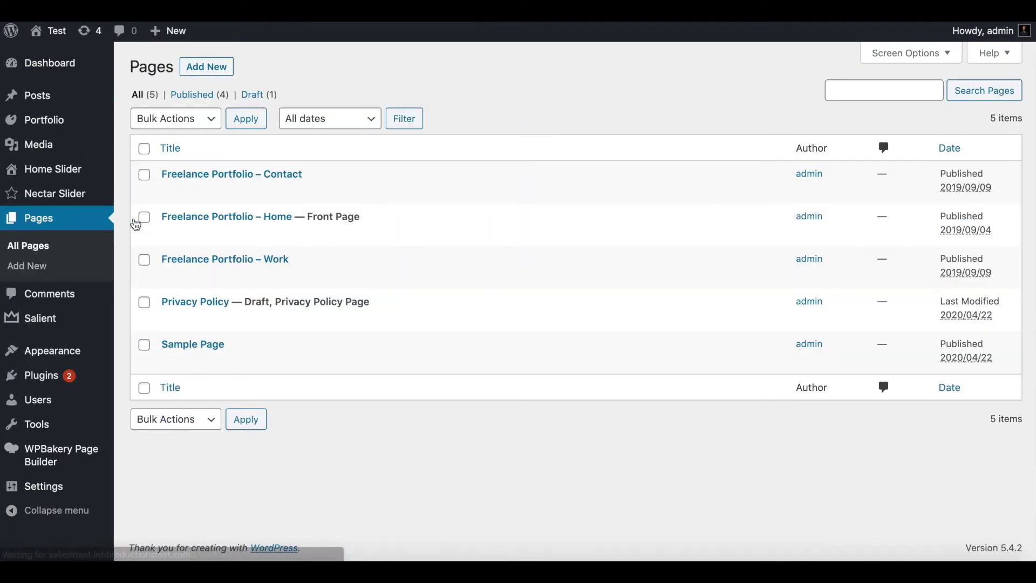
click(171, 235)
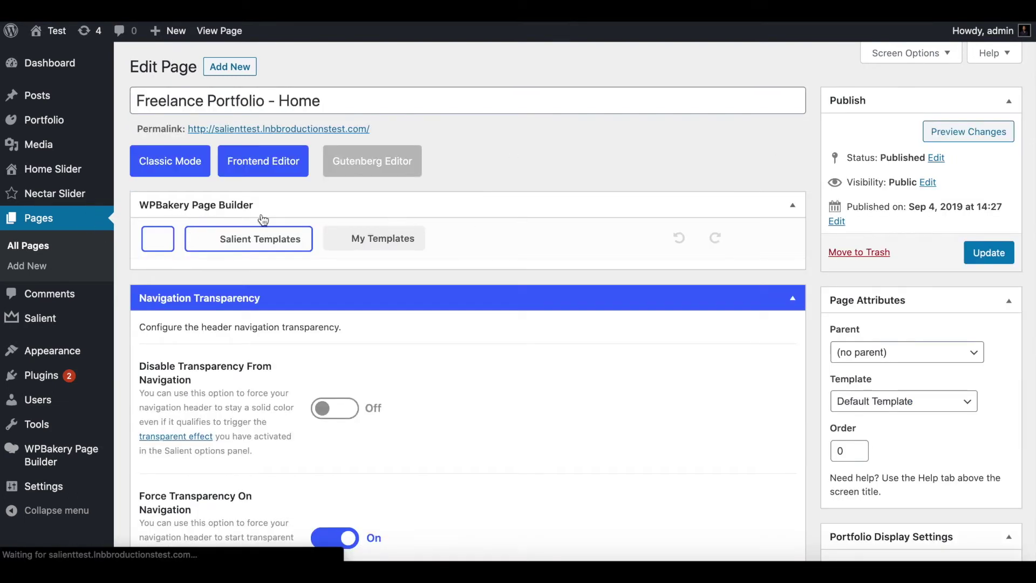
click(661, 331)
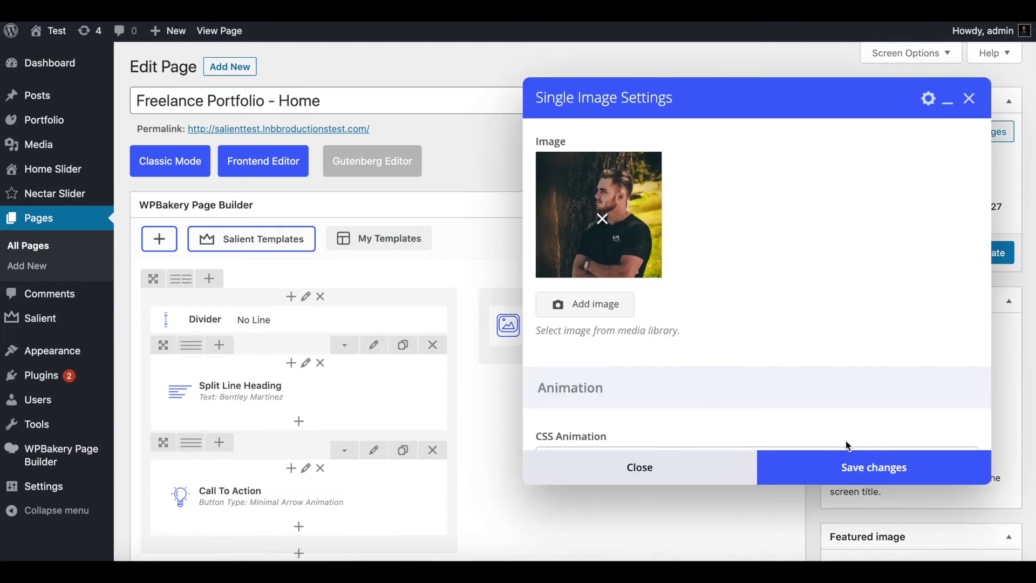
click(620, 469)
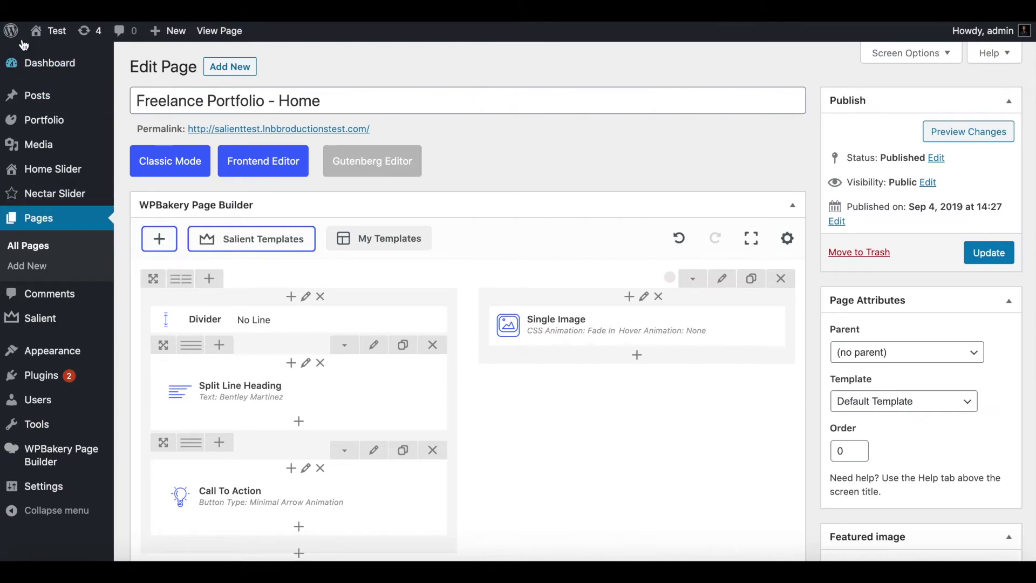
Reopen Installed Plugins and confirm Akismet, Hello Dolly and Limit Login Attempts Reloaded remain inactive
mouse_move(63, 183)
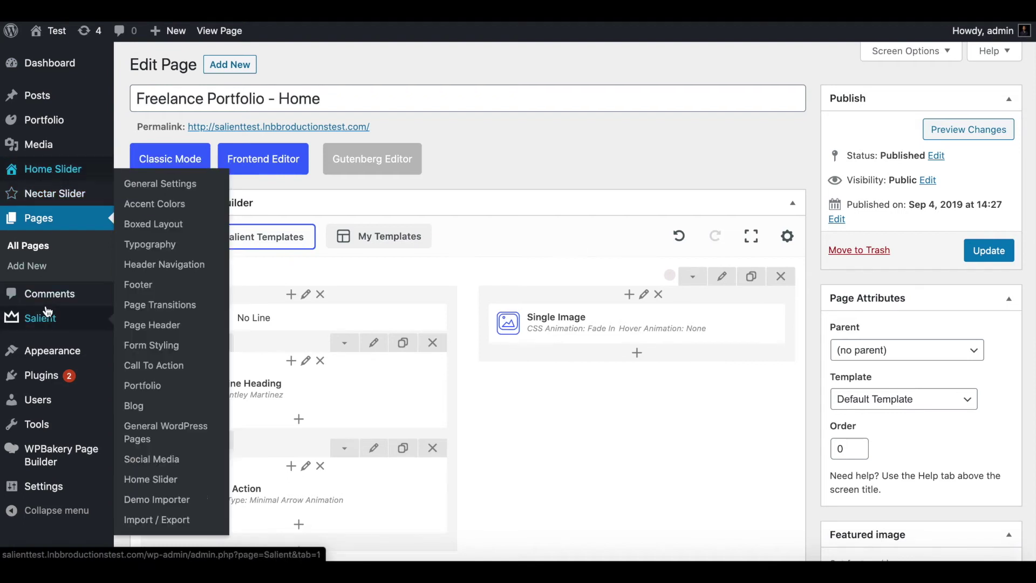
scroll(60, 324, down, 2)
mouse_move(75, 383)
click(141, 380)
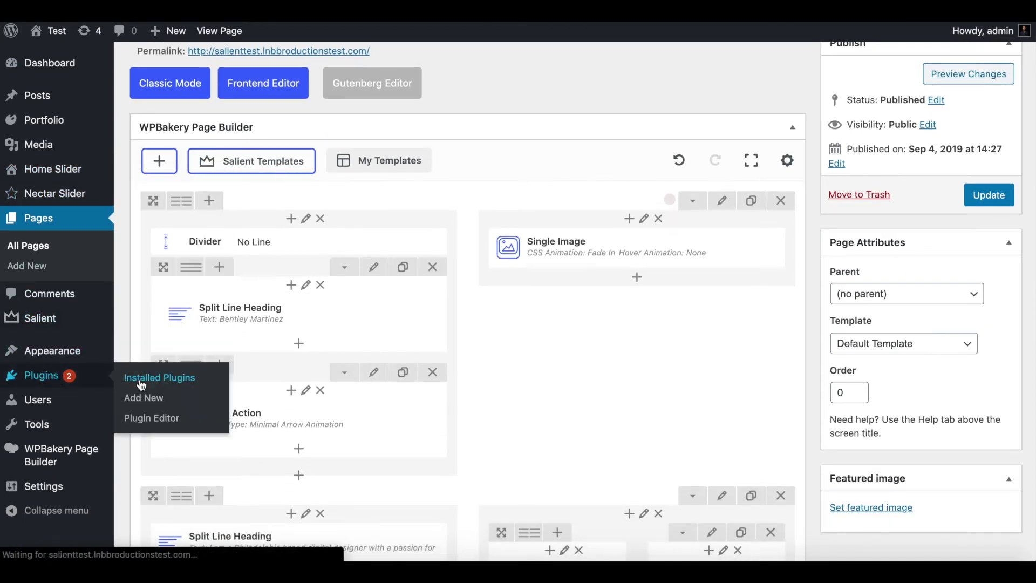
scroll(259, 208, down, 1)
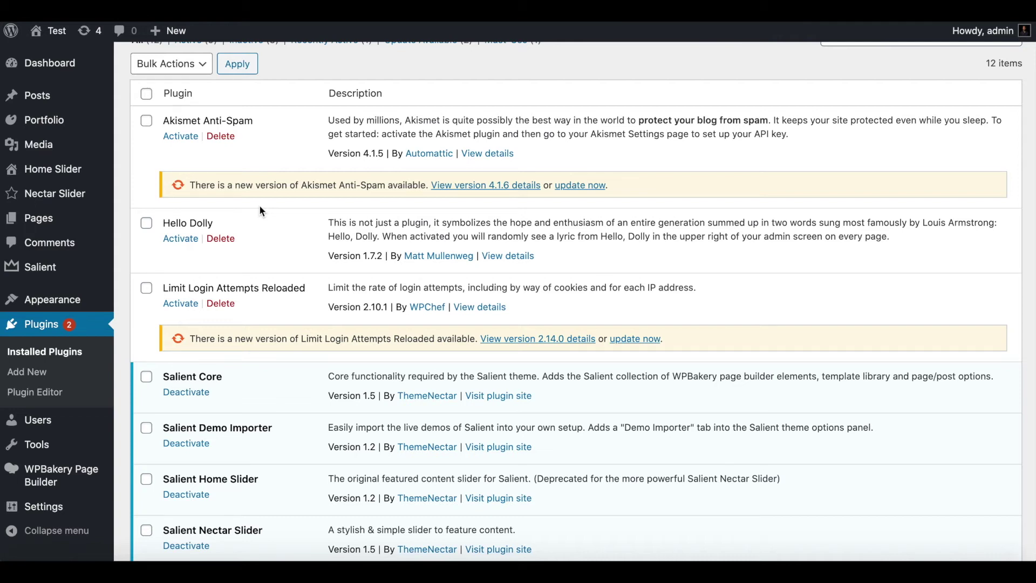
scroll(259, 207, down, 3)
scroll(263, 215, up, 3)
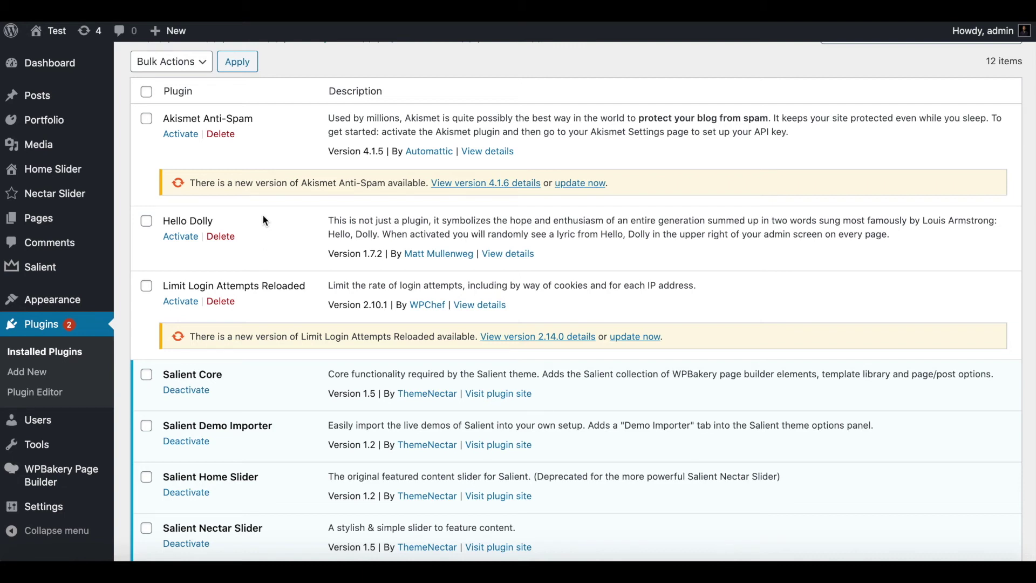
scroll(263, 220, down, 1)
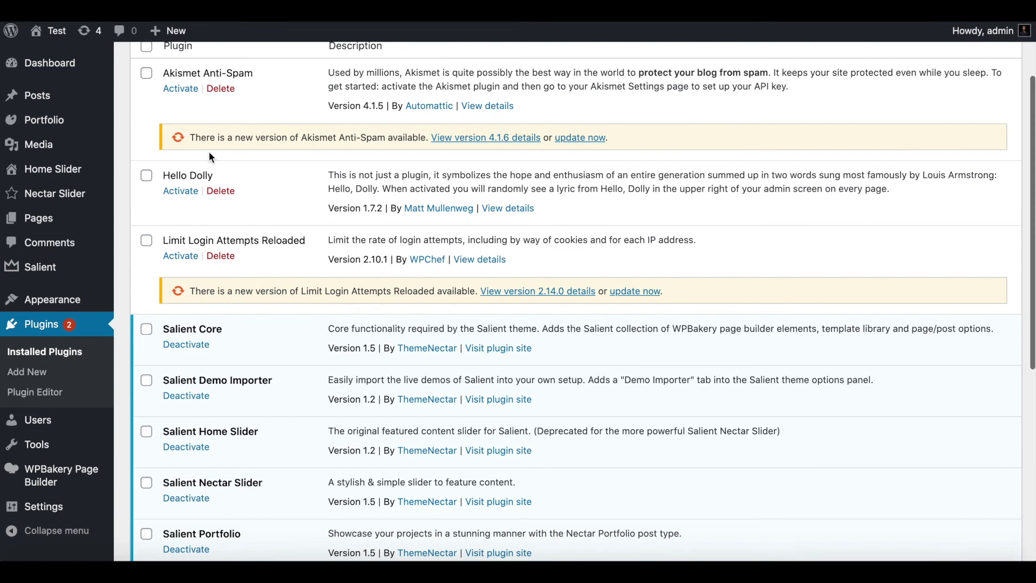
scroll(211, 155, up, 2)
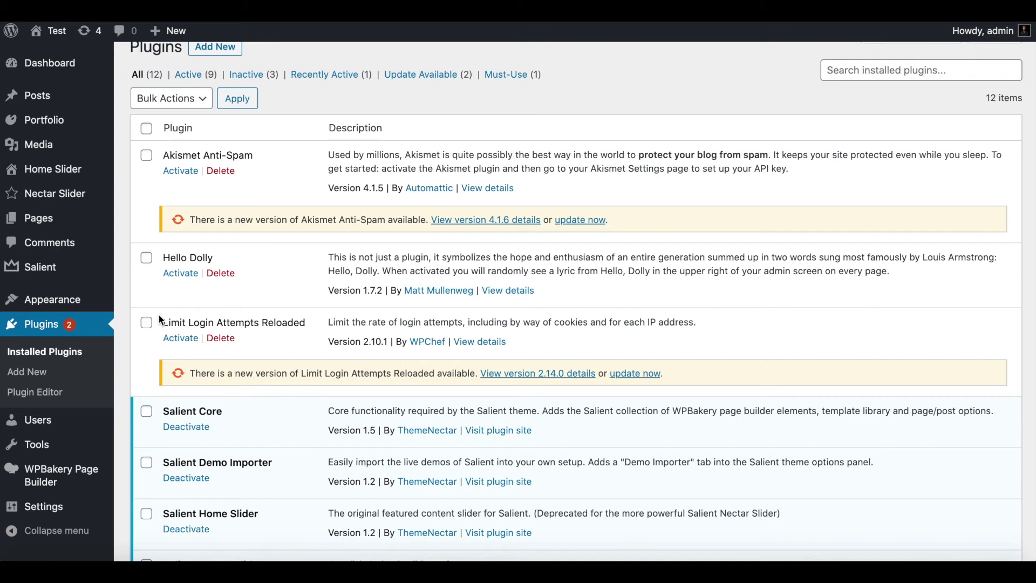
scroll(161, 321, down, 1)
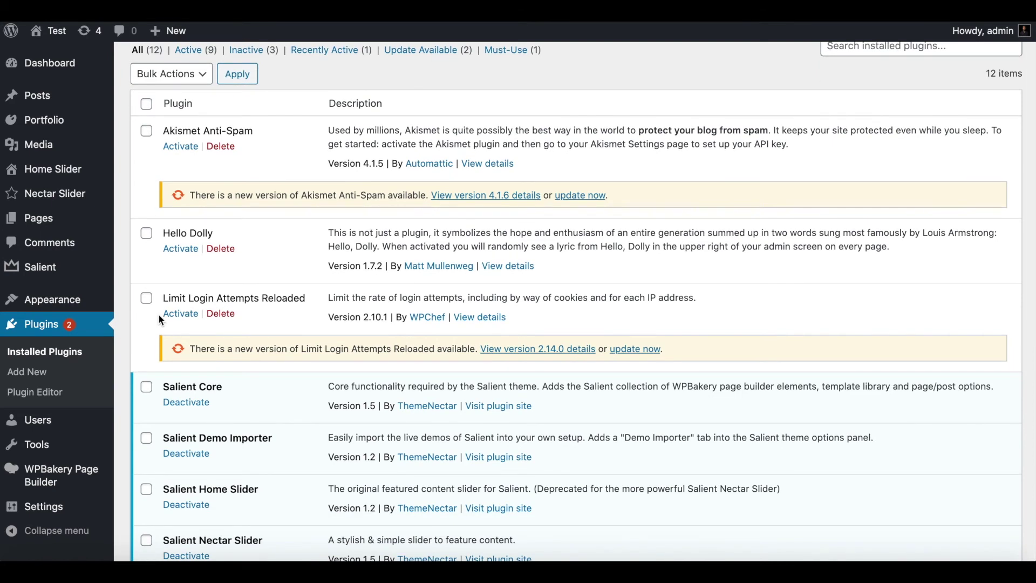